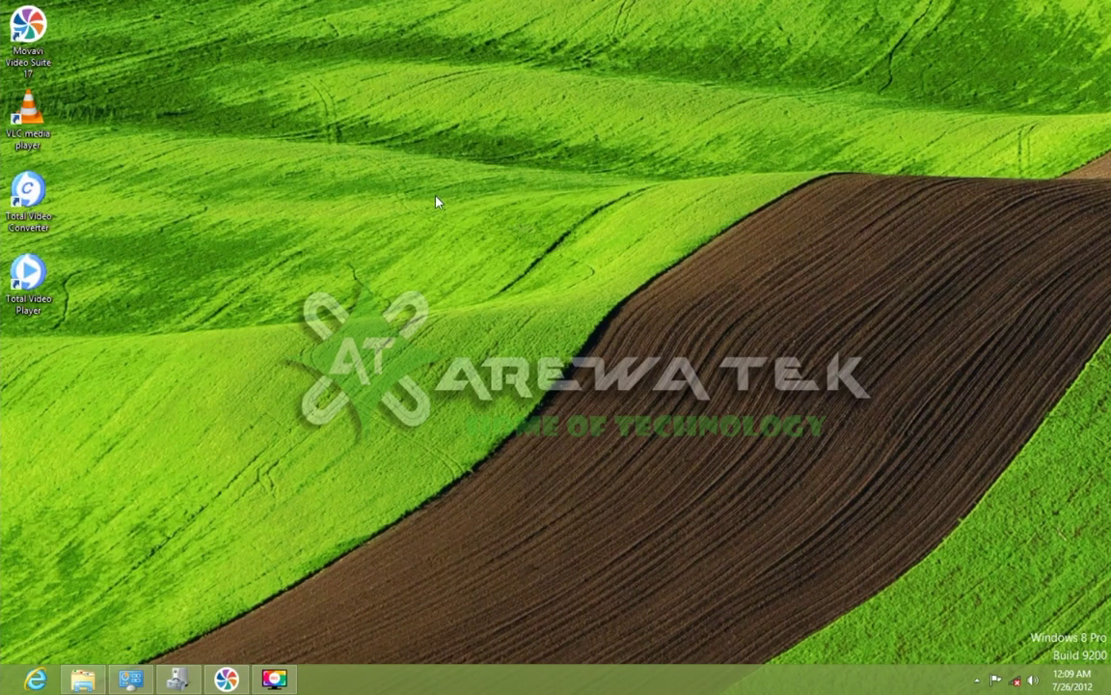
# Show the Computer, User's Files, Recycle Bin and Control Panel icons on the desktop through the Personalization settings.
pyautogui.rightClick(365, 117)
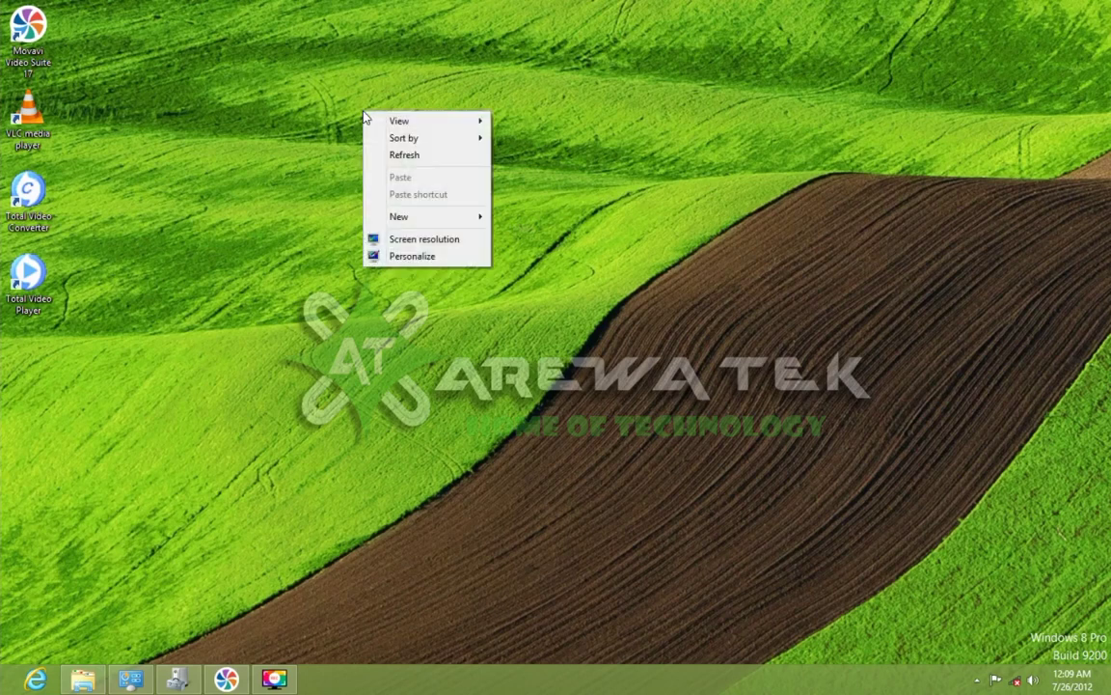
pyautogui.click(399, 256)
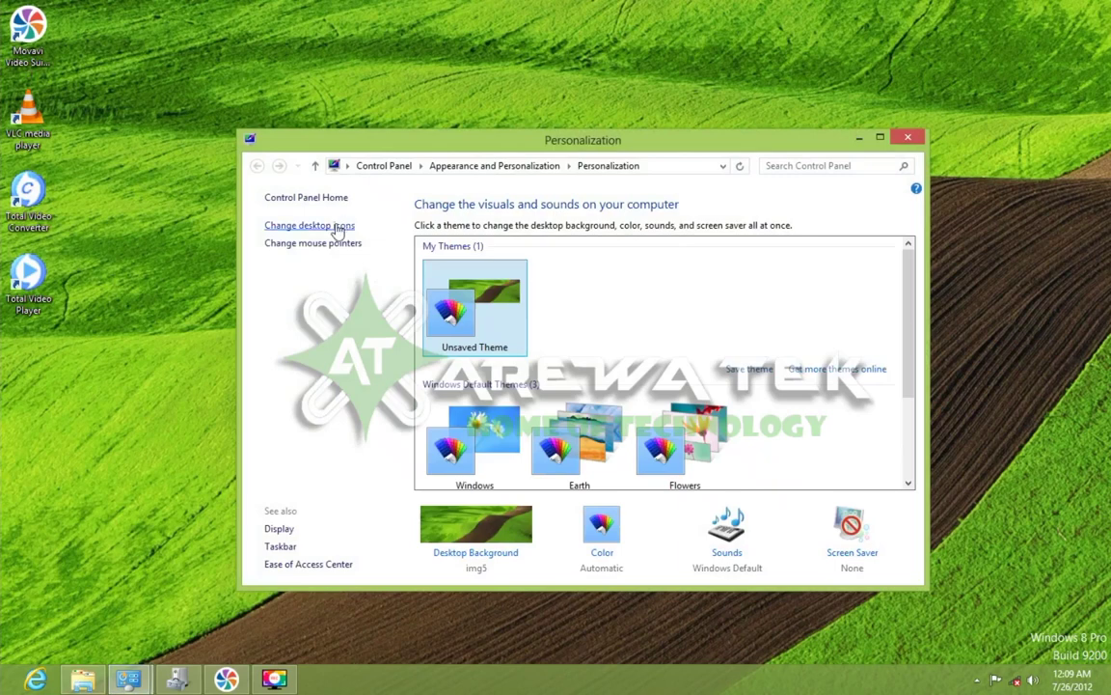
pyautogui.click(338, 228)
pyautogui.click(195, 234)
pyautogui.click(195, 251)
pyautogui.click(326, 250)
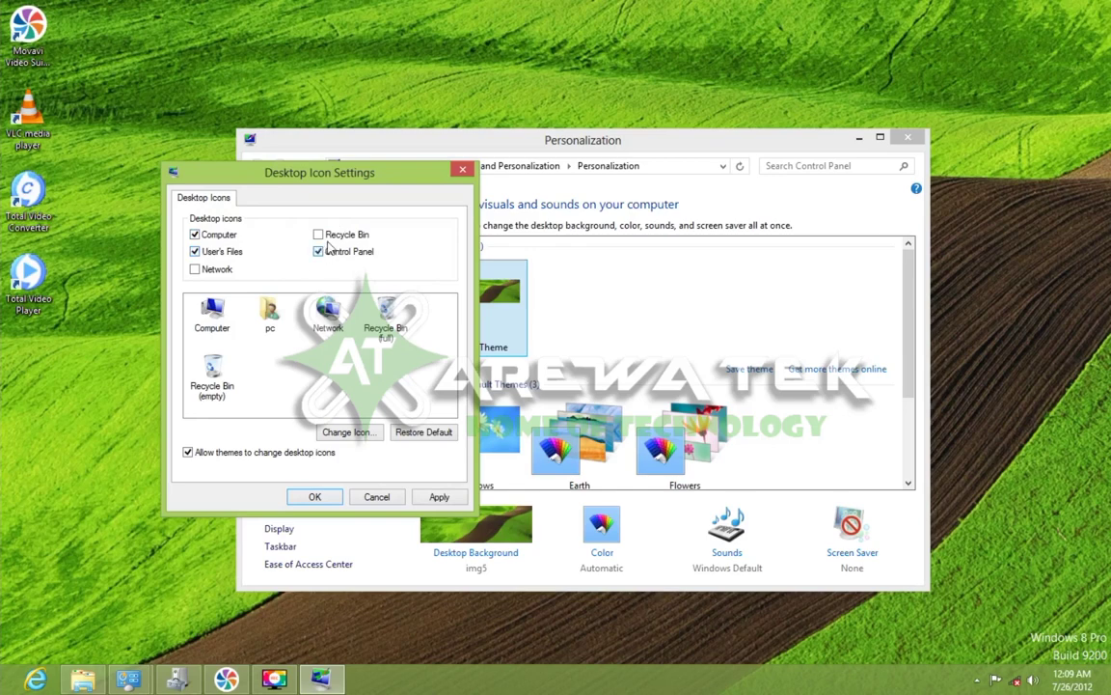
pyautogui.click(319, 234)
pyautogui.click(313, 507)
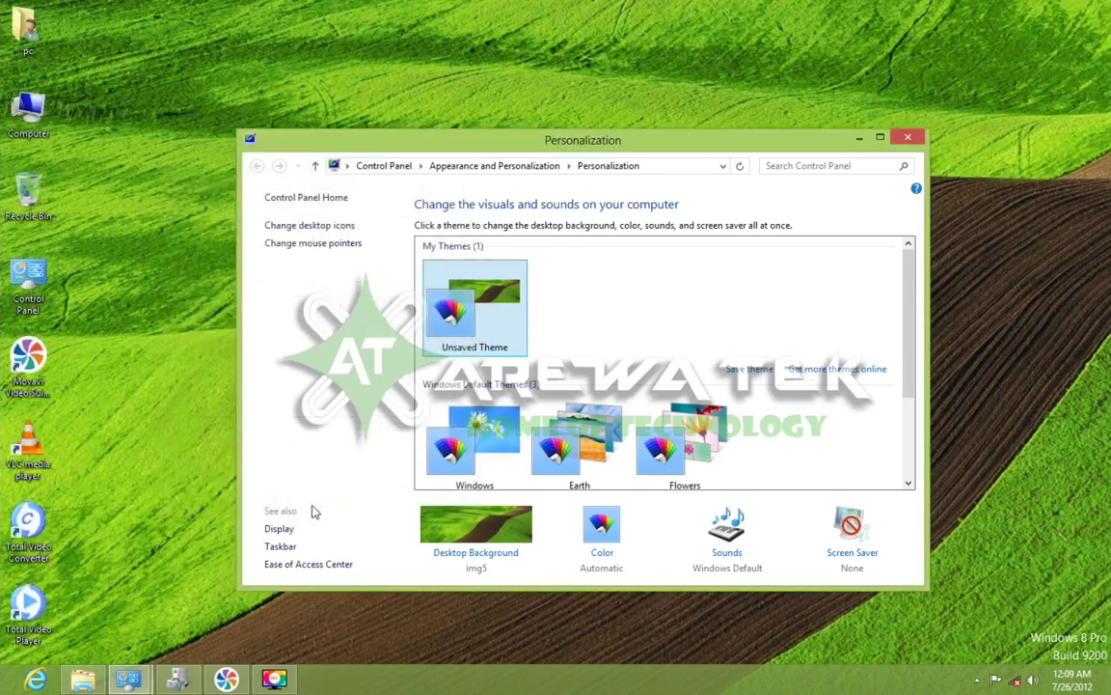
pyautogui.click(909, 139)
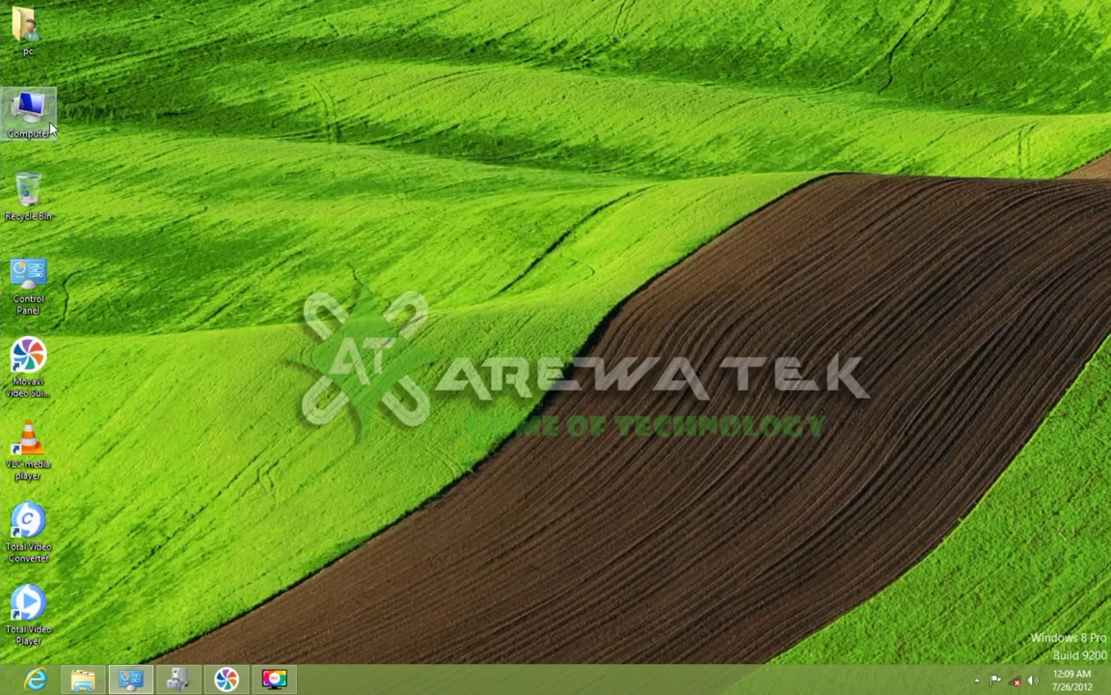
# Open the previous installation's user folder at Local Disk (C:) > Windows.old > Users > user.
pyautogui.doubleClick(29, 109)
pyautogui.doubleClick(447, 235)
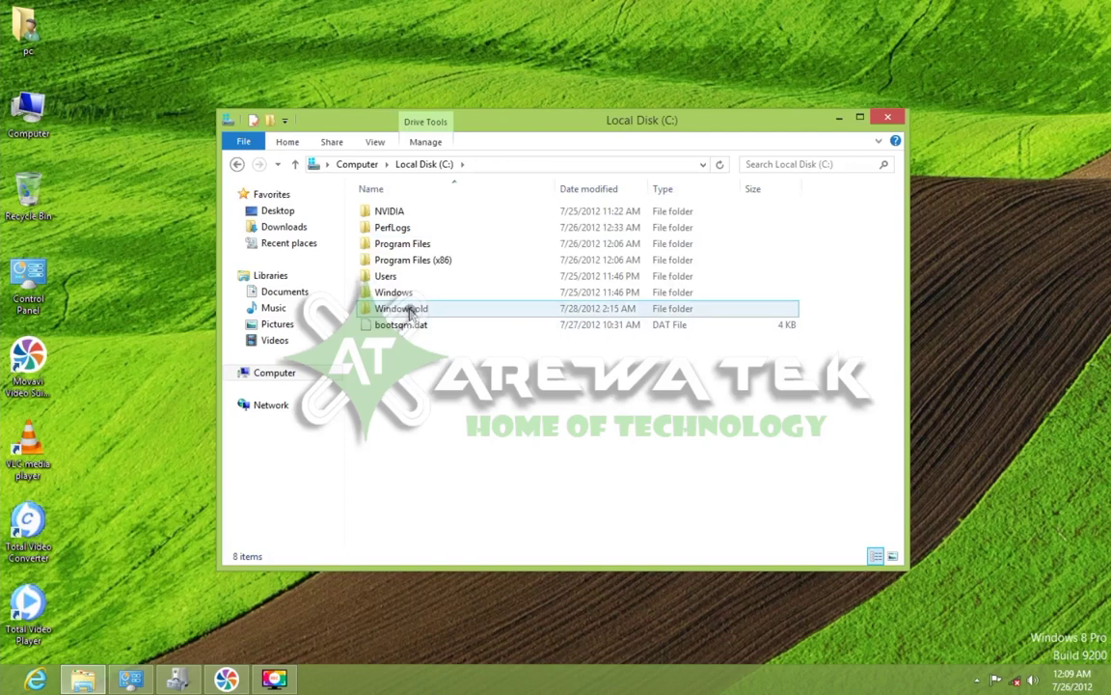
pyautogui.doubleClick(409, 309)
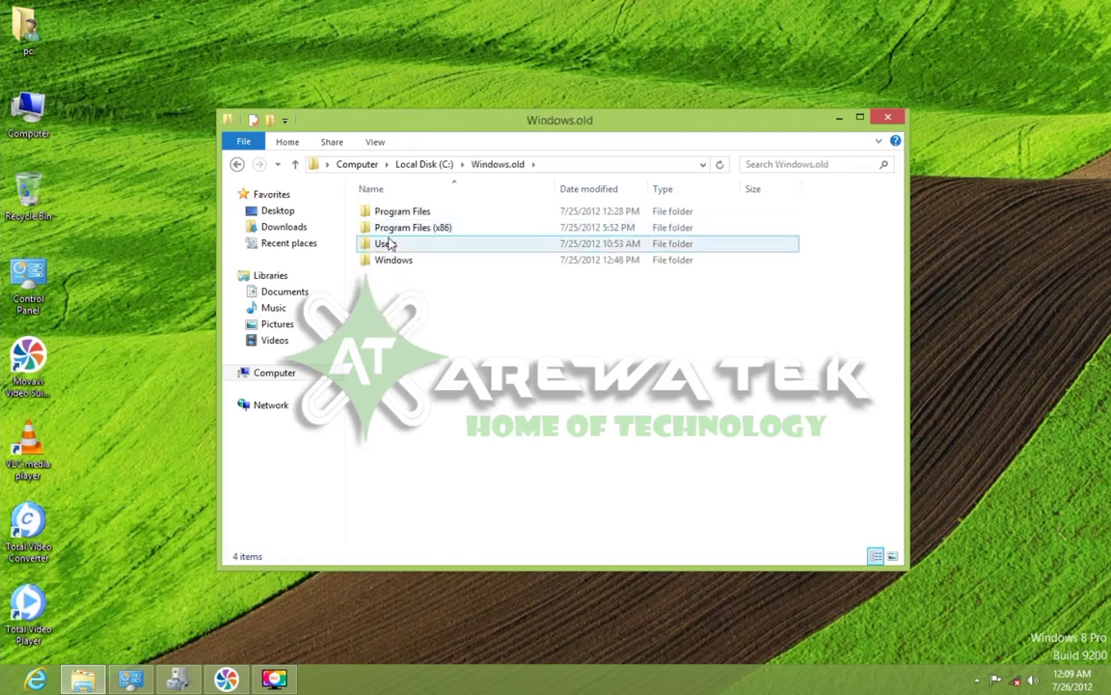
pyautogui.doubleClick(388, 243)
pyautogui.doubleClick(388, 235)
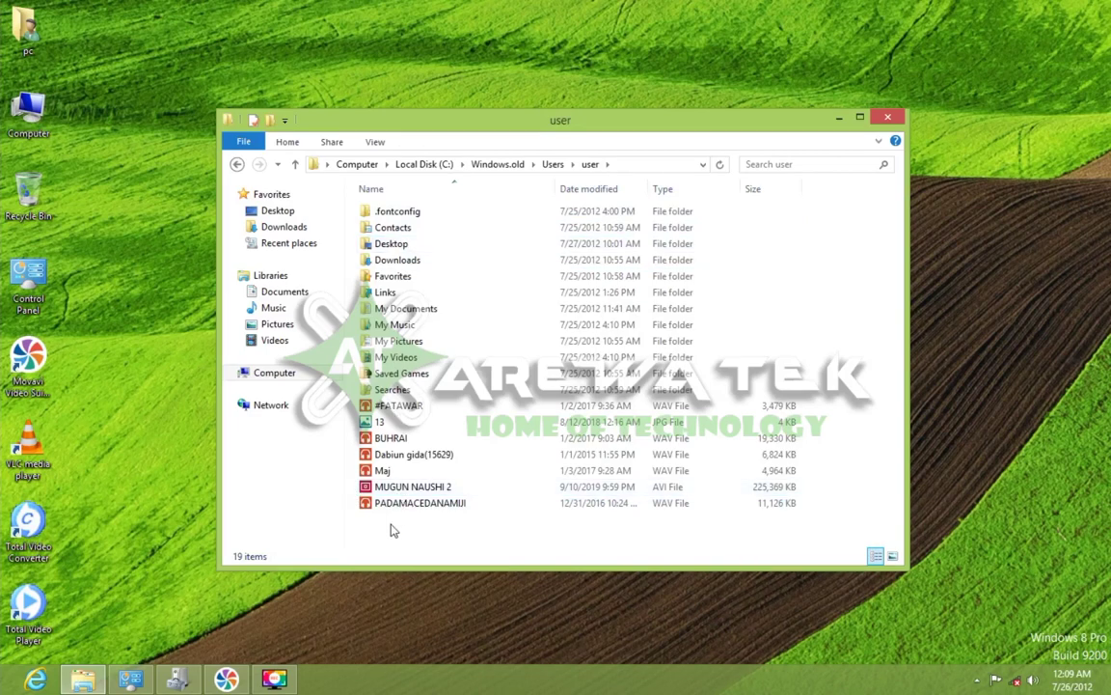
# Move everything in the old user folder to the pc user folder on the desktop, replacing files with the same names.
pyautogui.moveTo(391, 529); pyautogui.dragTo(484, 183)
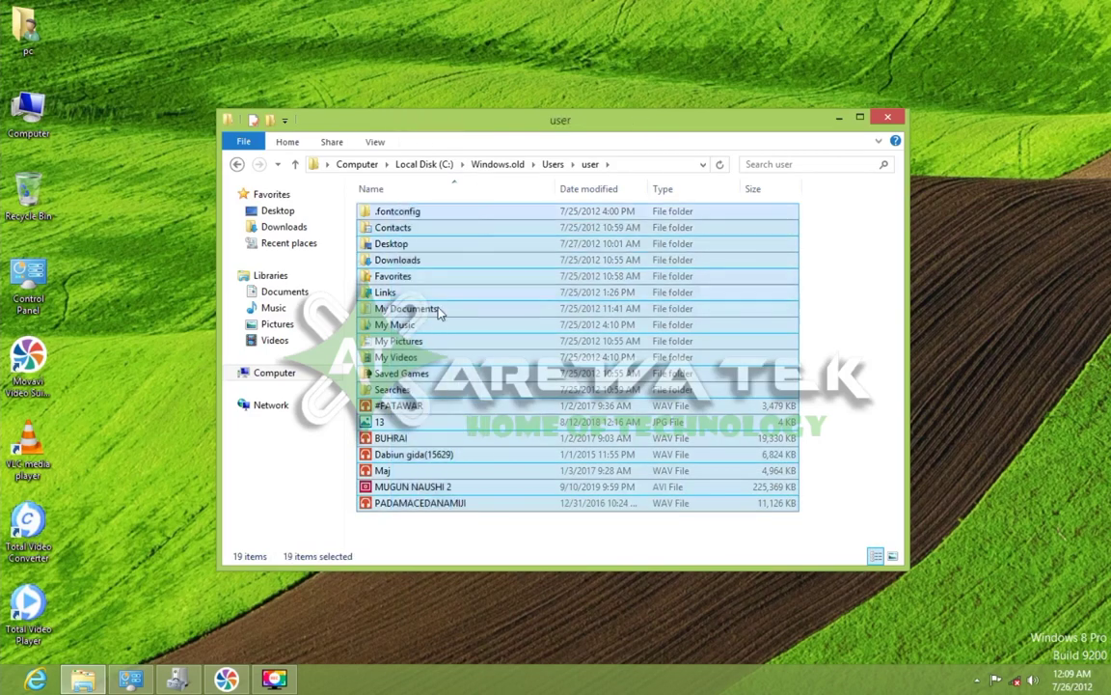
pyautogui.moveTo(438, 311); pyautogui.dragTo(14, 36)
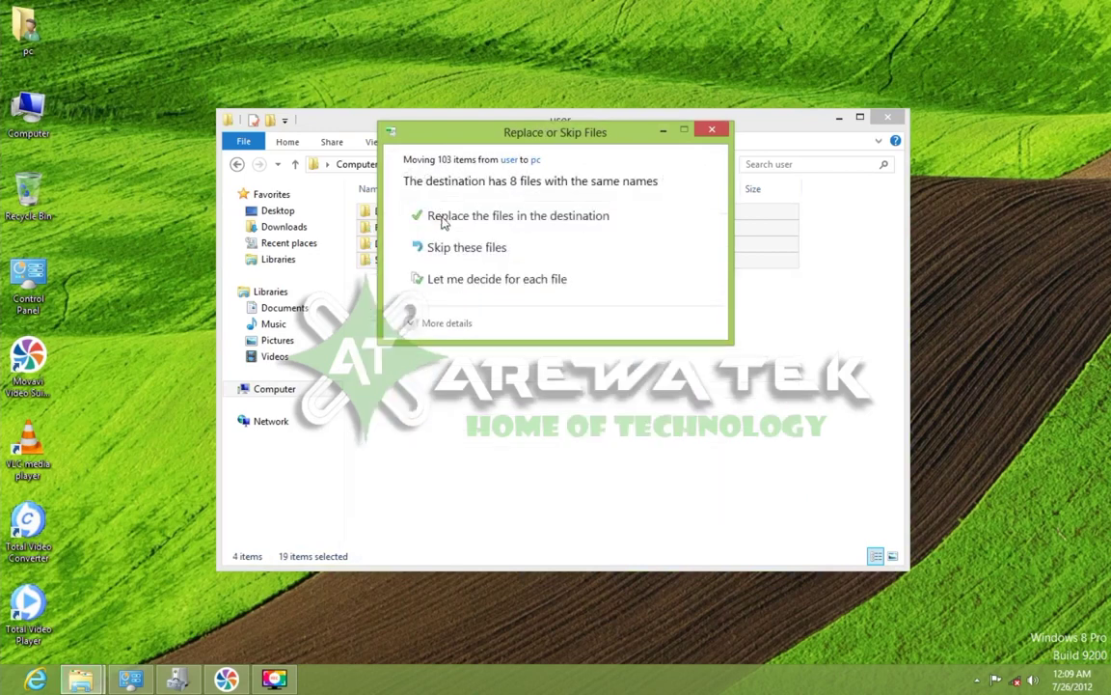
pyautogui.click(444, 220)
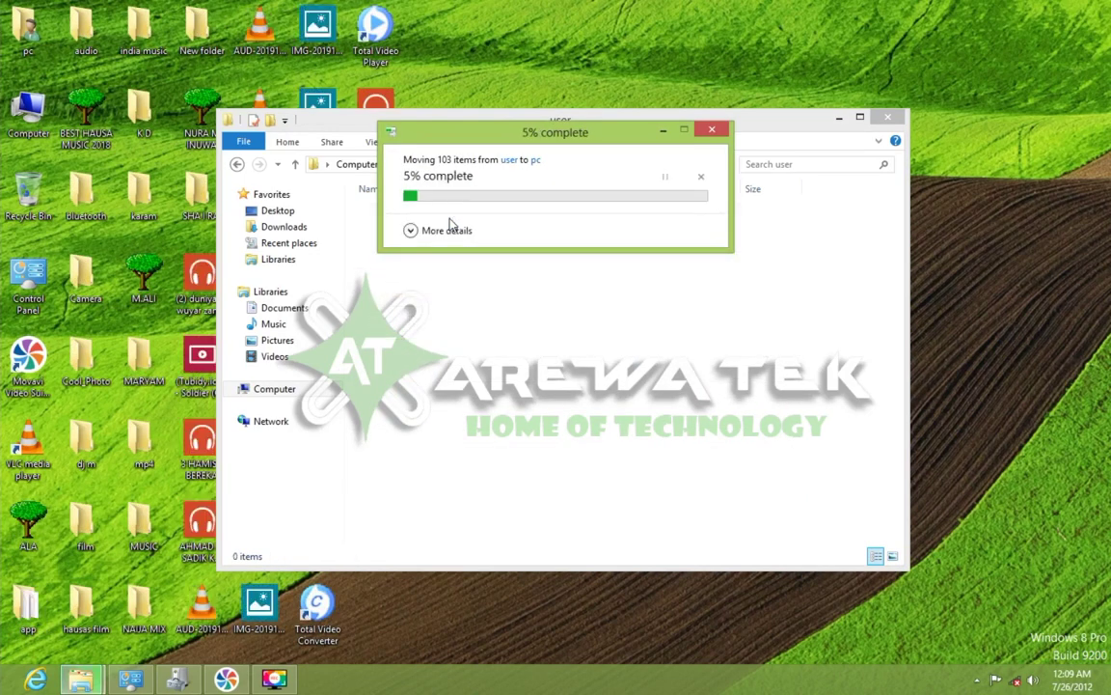
# Return to the Computer view and open the properties of Local Disk (C:).
pyautogui.click(238, 165)
pyautogui.click(238, 165)
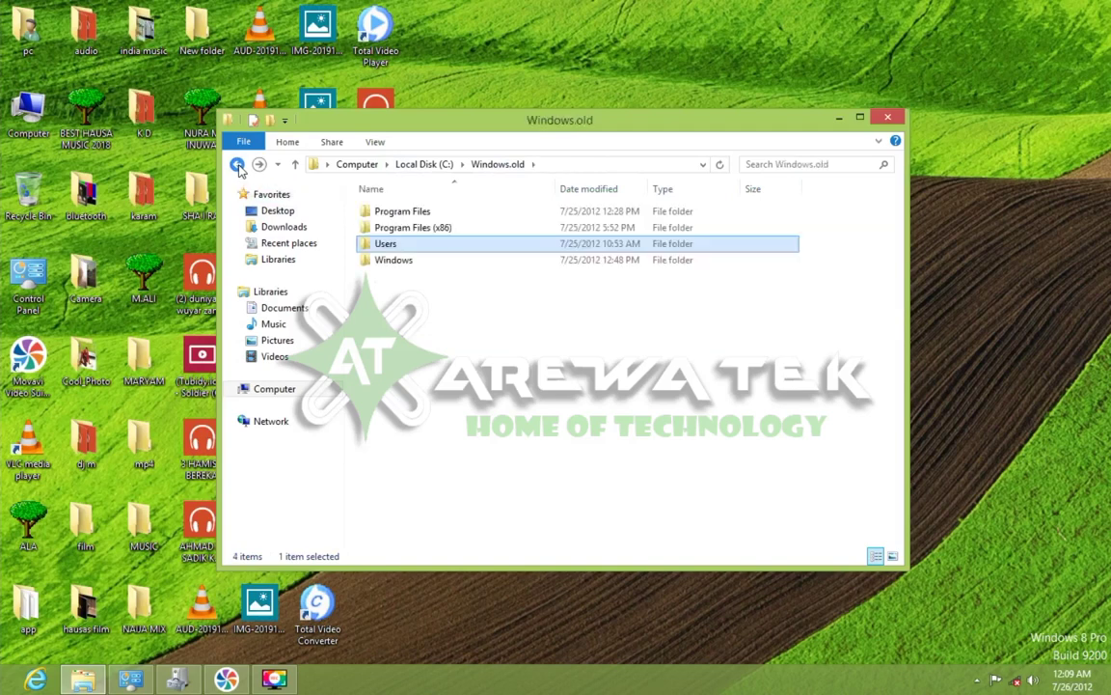
pyautogui.click(237, 165)
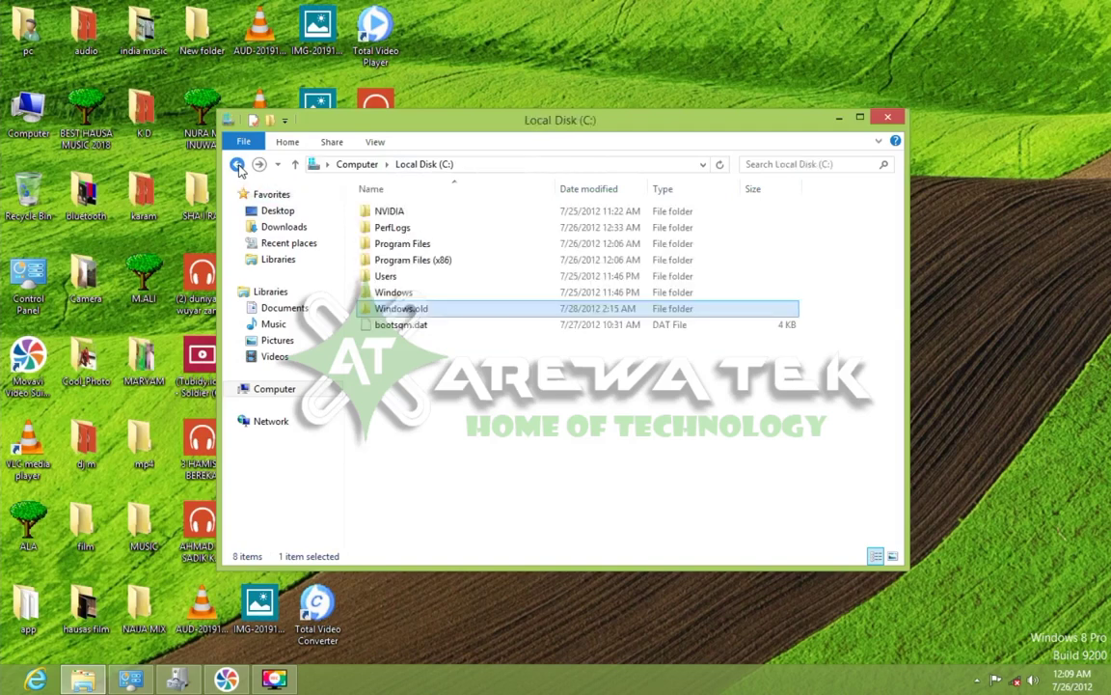
pyautogui.click(274, 389)
pyautogui.click(434, 213)
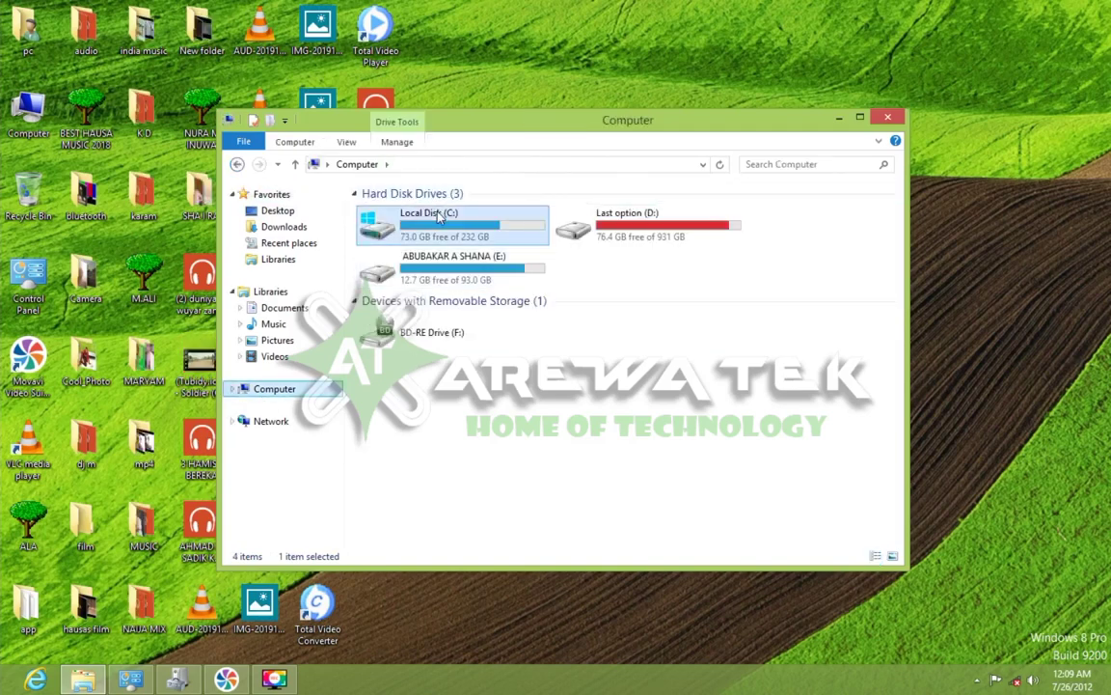
pyautogui.rightClick(439, 217)
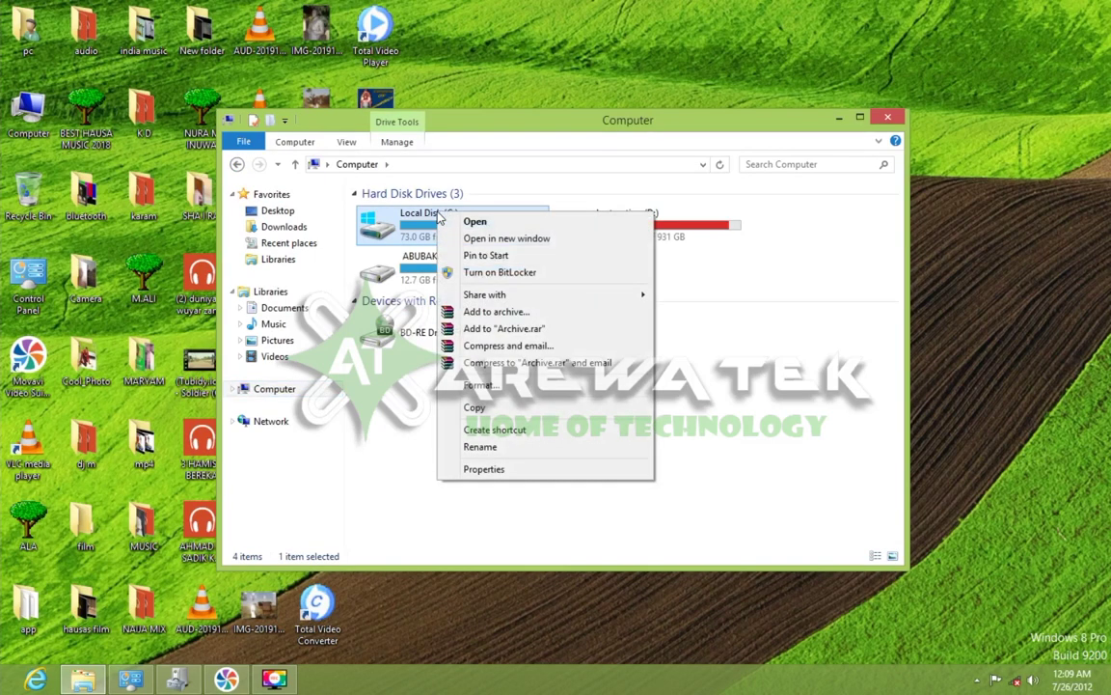
pyautogui.click(471, 470)
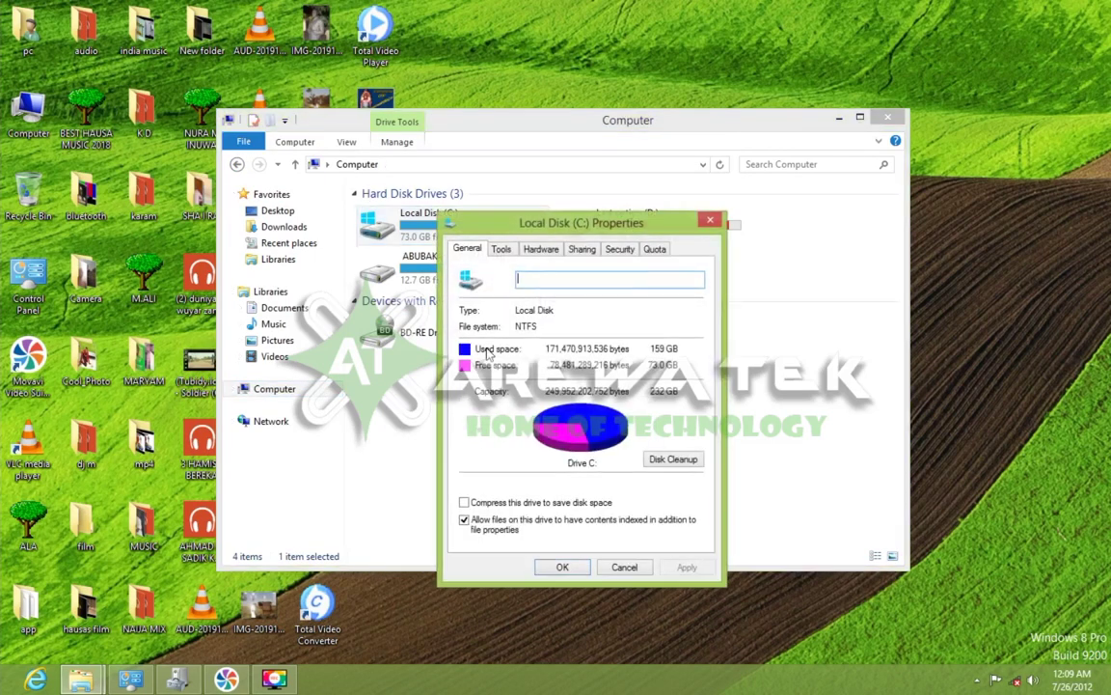
# Start Disk Cleanup for drive C: and extend its scan to system files.
pyautogui.click(670, 462)
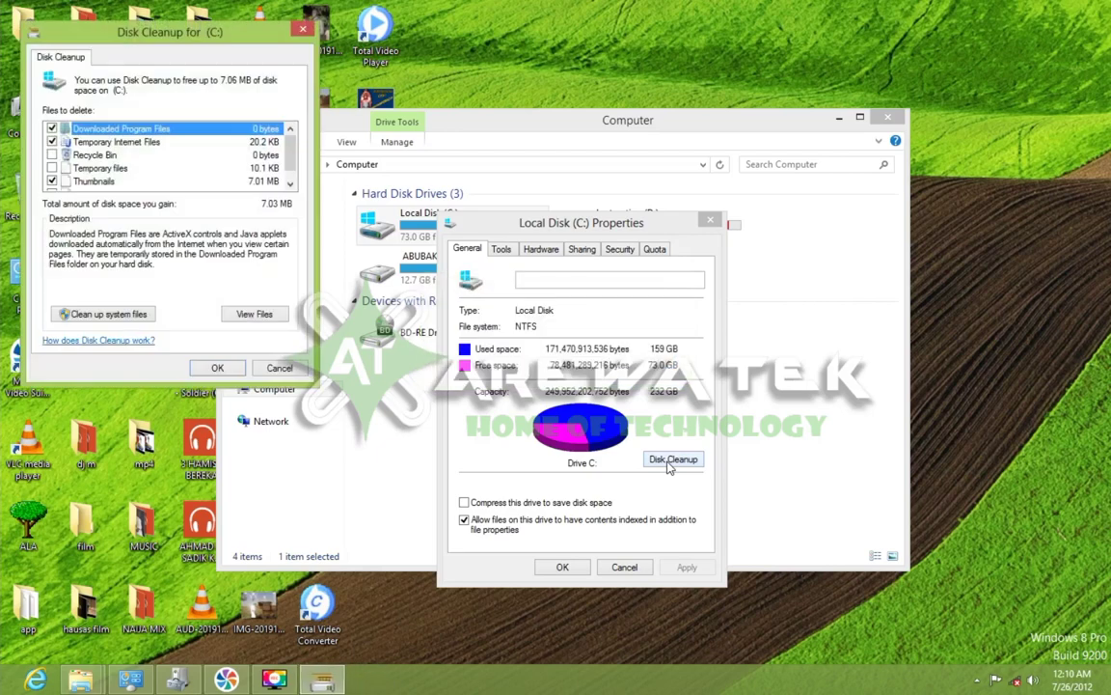
pyautogui.click(668, 467)
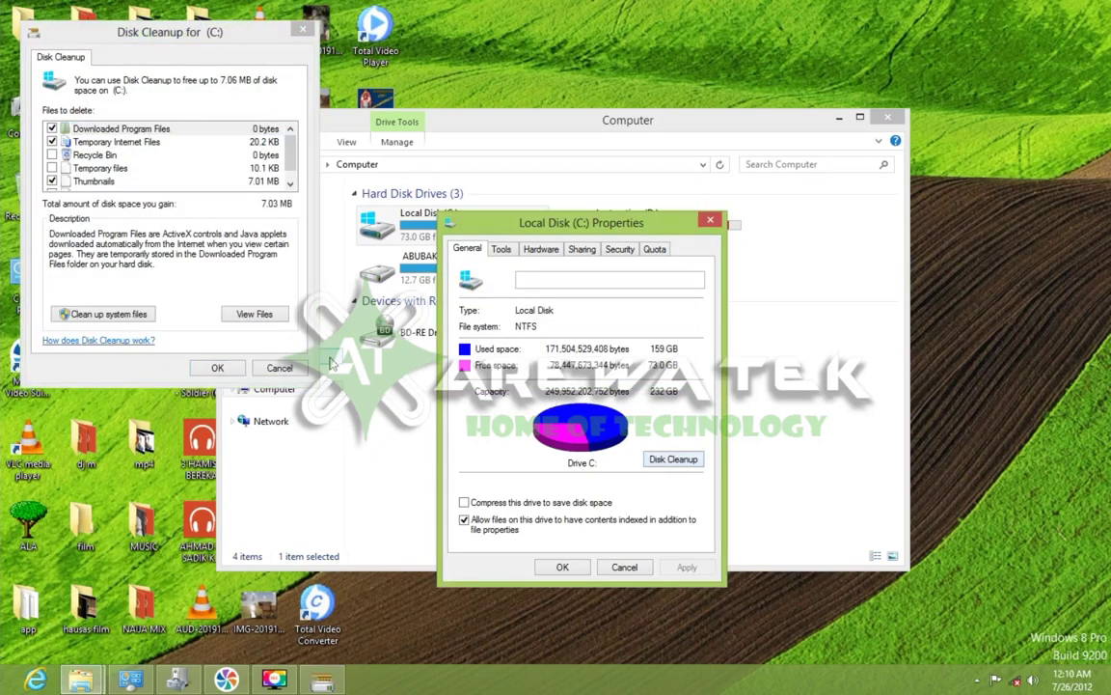
pyautogui.click(109, 314)
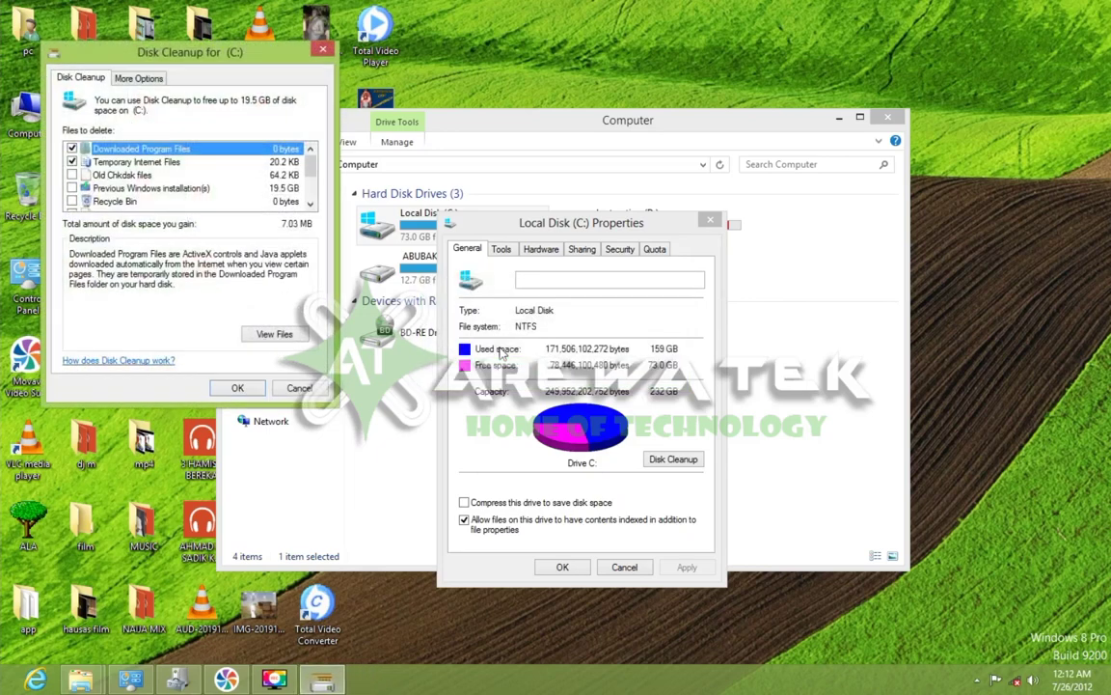
# Open Local Disk (C:) and locate the Windows.old folder.
pyautogui.click(394, 419)
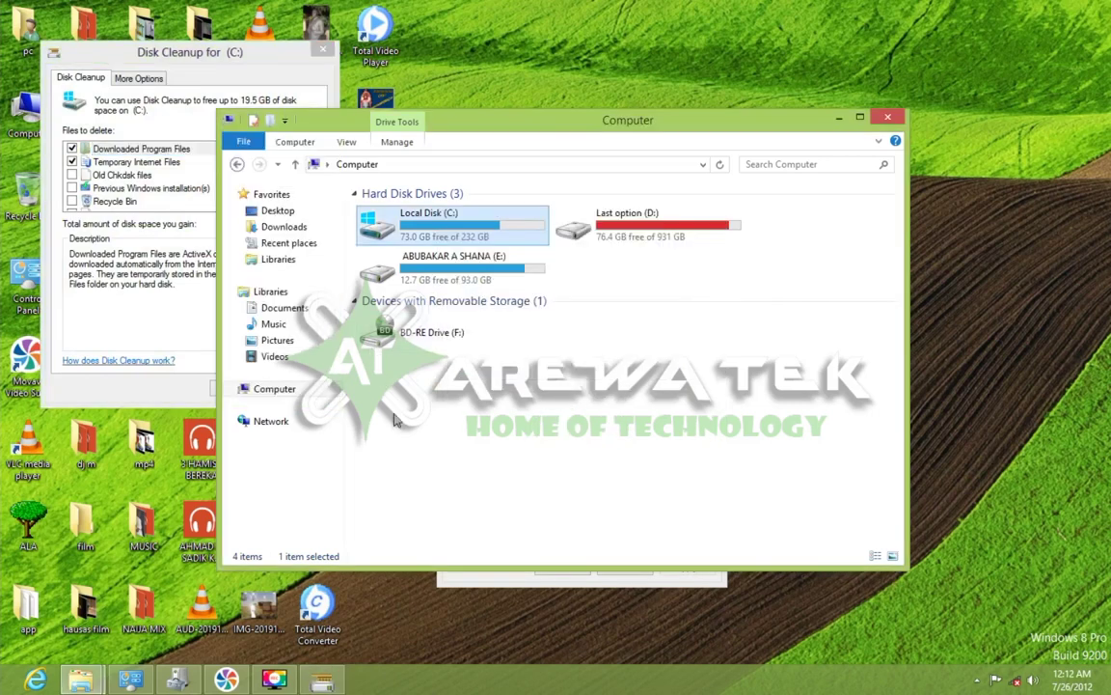
pyautogui.doubleClick(471, 226)
pyautogui.click(400, 328)
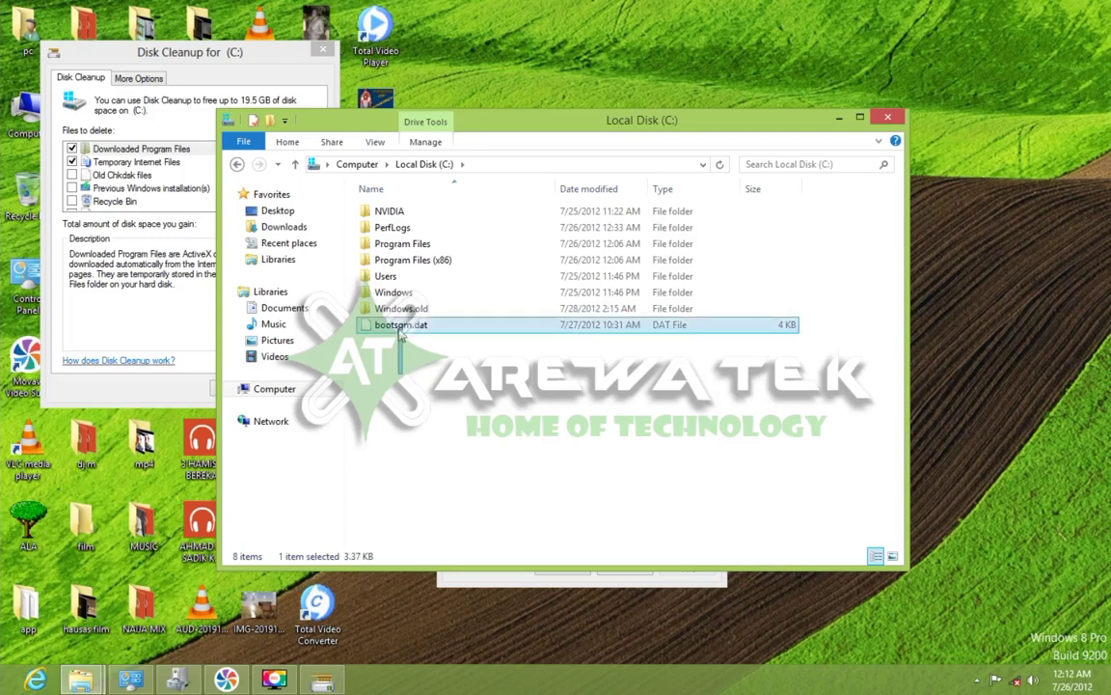
pyautogui.keyDown('shift'); pyautogui.click(399, 309); pyautogui.keyUp('shift')
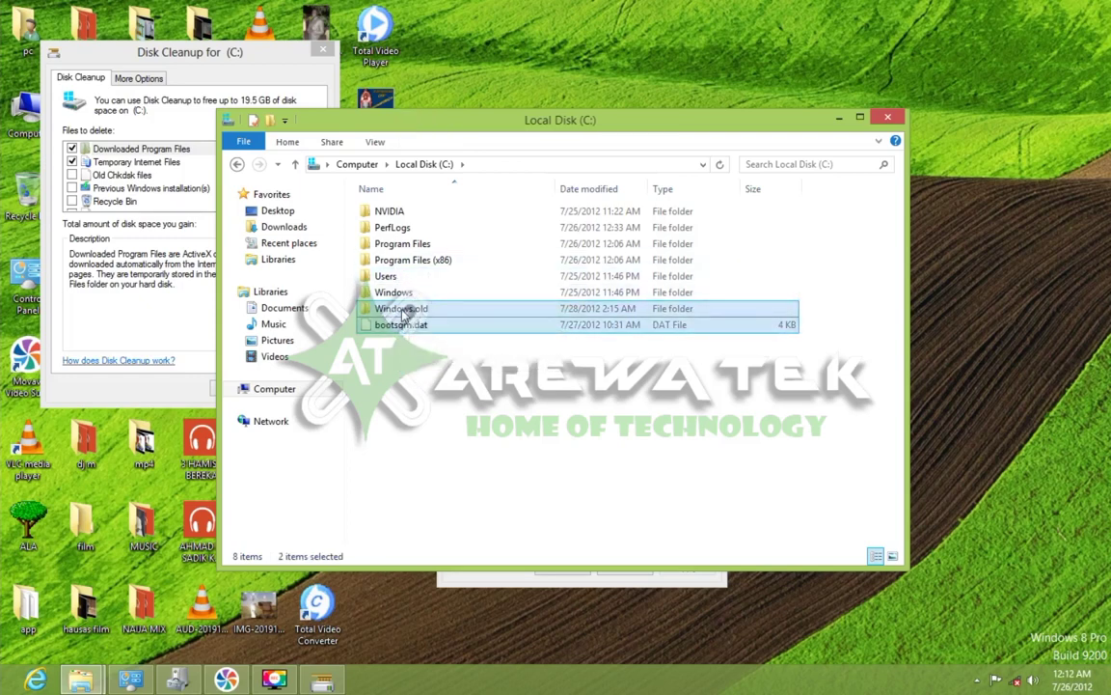
pyautogui.click(367, 307)
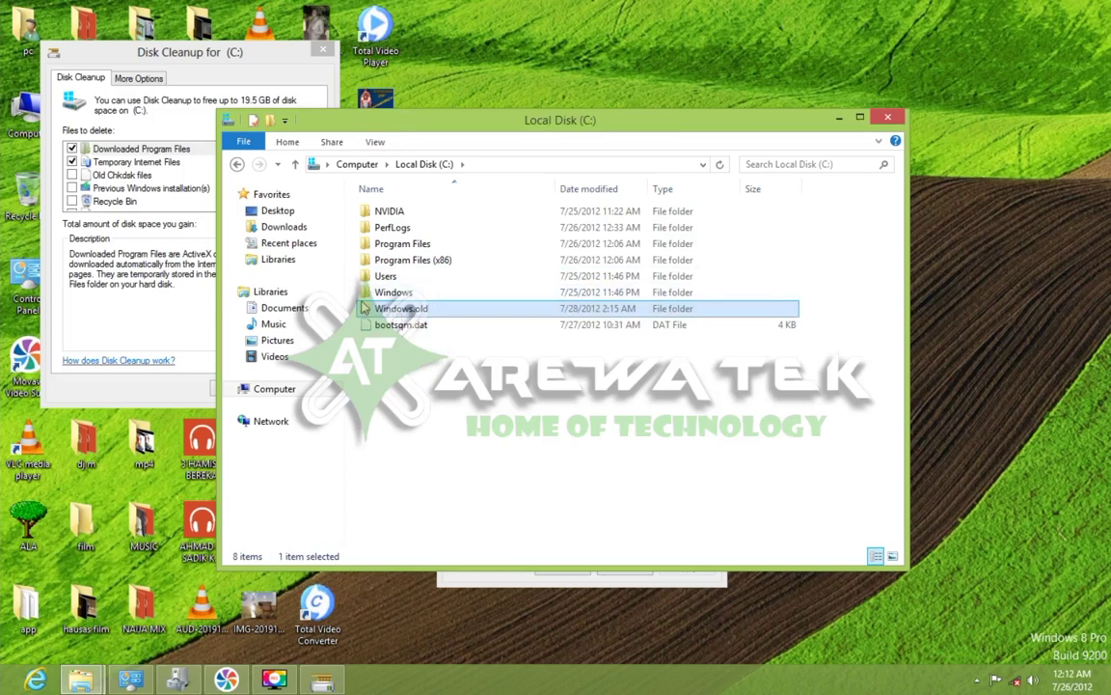
# Mark Old Chkdsk files and Previous Windows installation(s) for deletion in Disk Cleanup and view the latter's description.
pyautogui.click(187, 245)
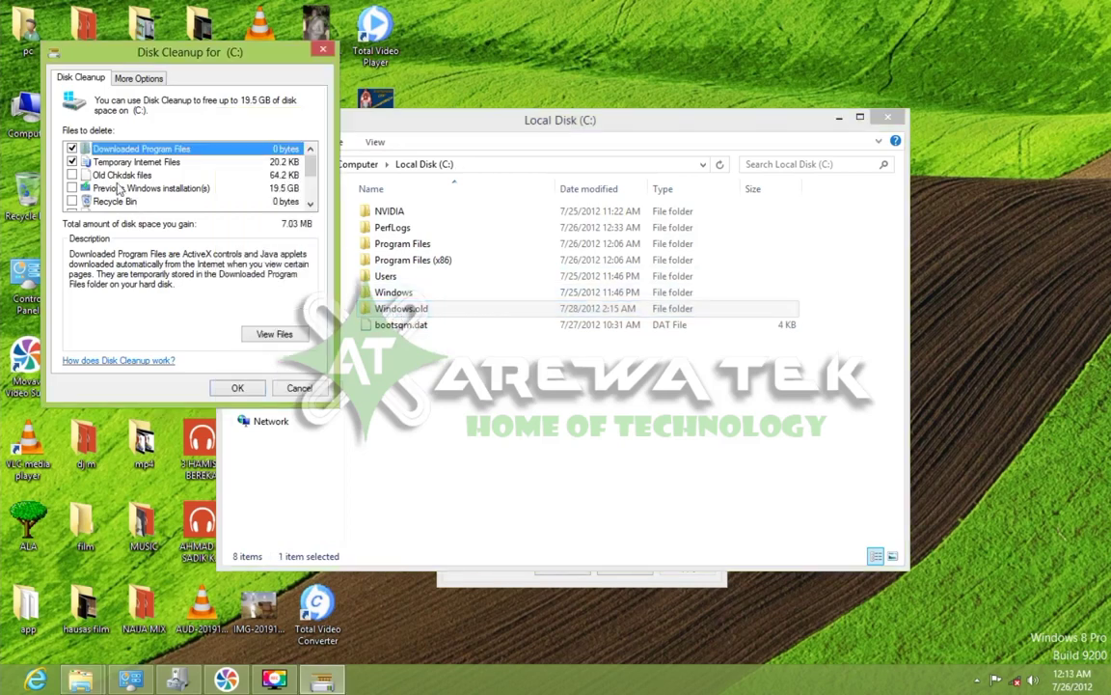
pyautogui.click(72, 176)
pyautogui.click(71, 187)
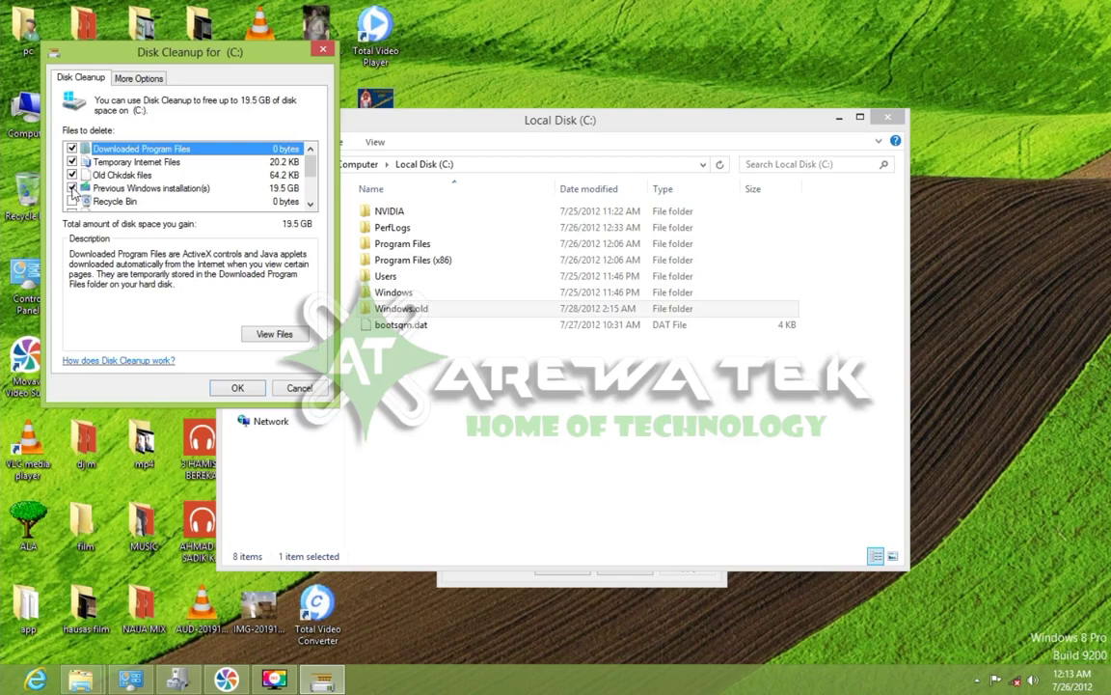
pyautogui.click(130, 187)
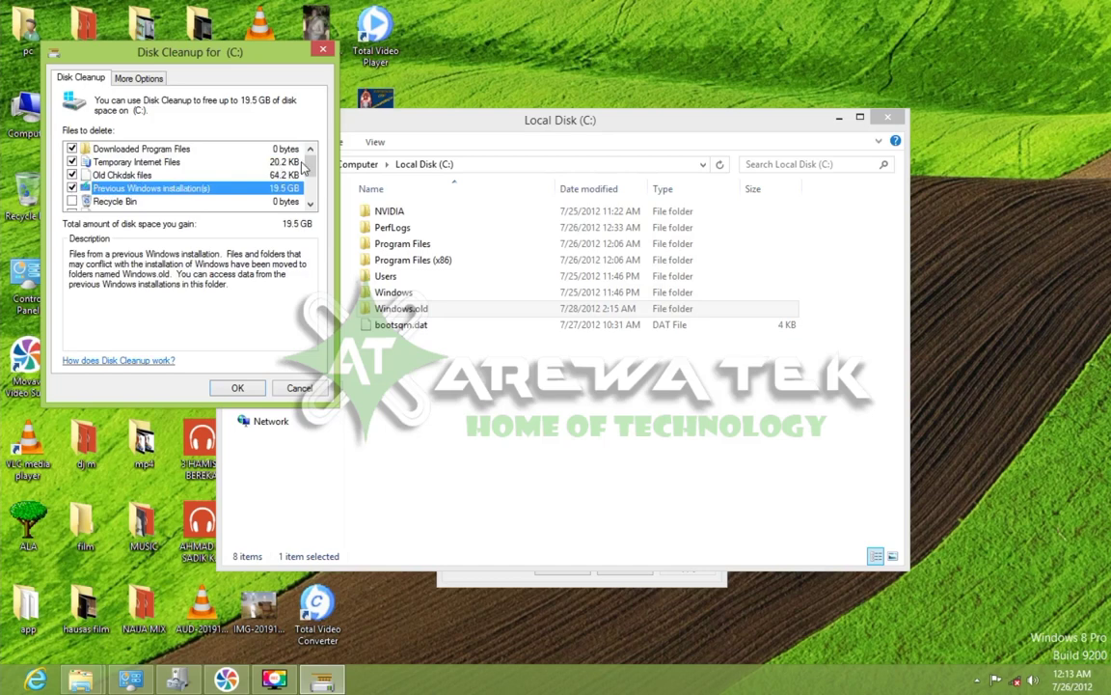
# Also mark Temporary files, Windows Defender, the user and system queued Windows error reports, and Recycle Bin for deletion.
pyautogui.moveTo(308, 164); pyautogui.dragTo(310, 184)
pyautogui.click(72, 175)
pyautogui.click(72, 201)
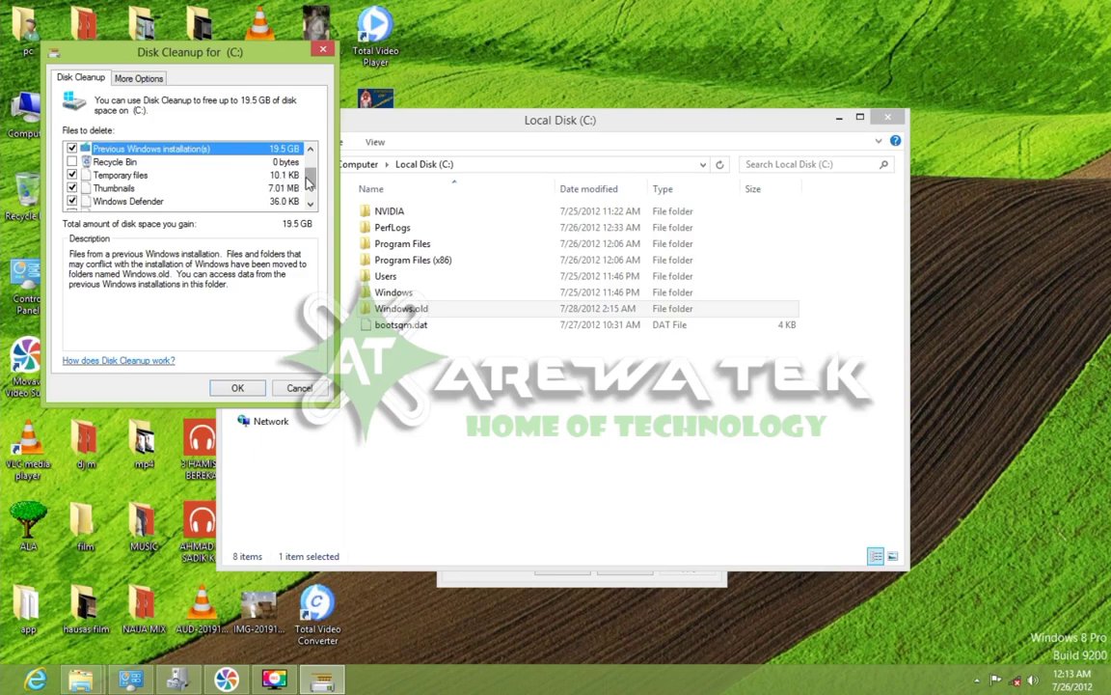
pyautogui.moveTo(309, 184); pyautogui.dragTo(309, 191)
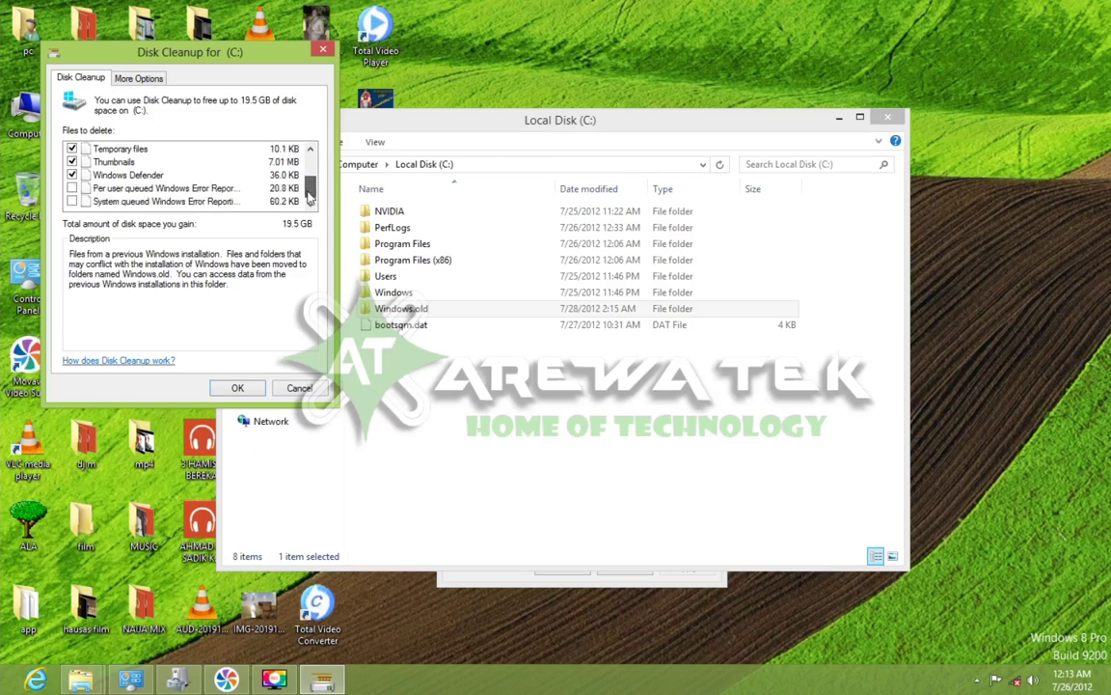
pyautogui.moveTo(309, 185)
pyautogui.mouseDown()
pyautogui.moveTo(313, 174)
pyautogui.moveTo(313, 183)
pyautogui.mouseUp()
pyautogui.click(71, 189)
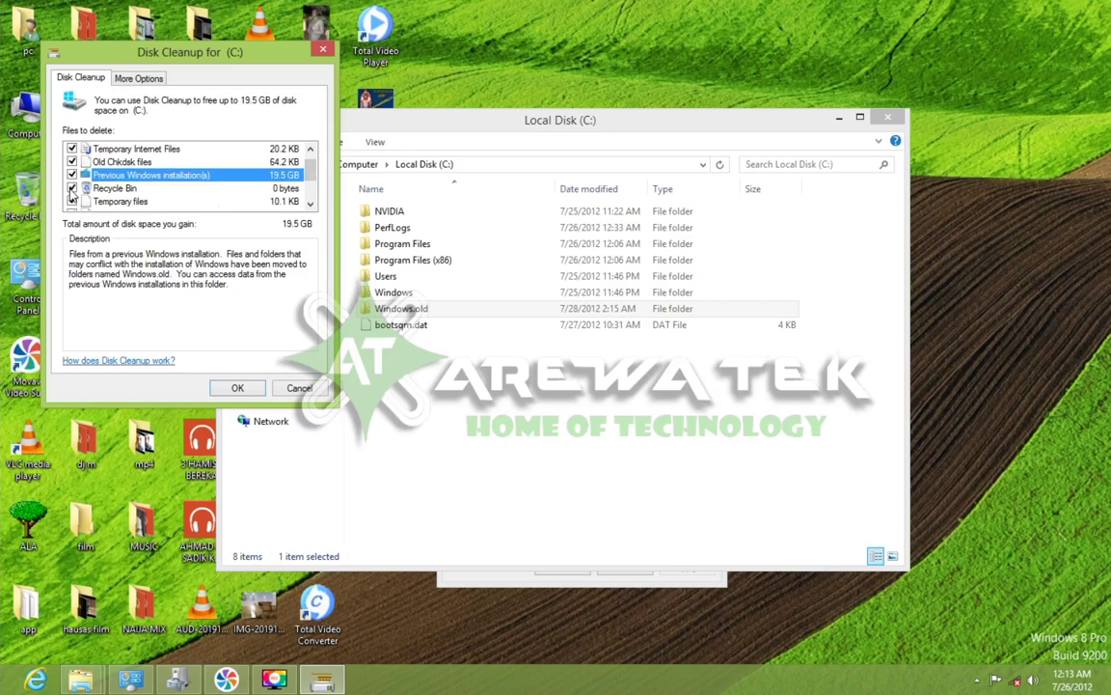
# Review the marked file categories, start the cleanup of drive C: and confirm the permanent deletion.
pyautogui.click(310, 151)
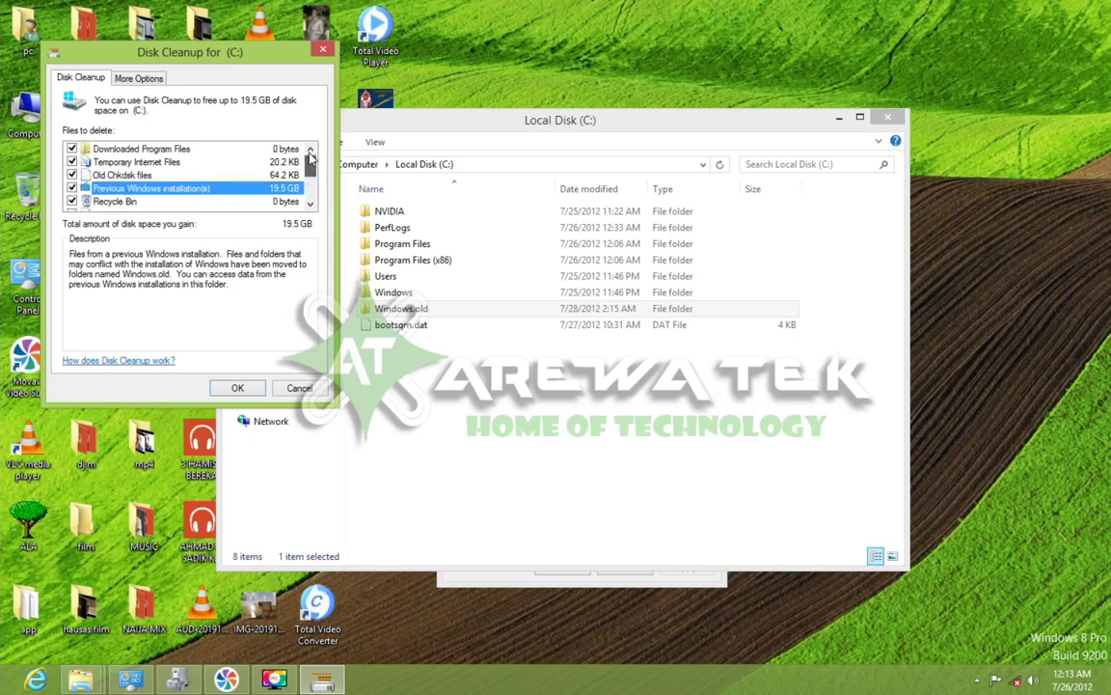
pyautogui.scroll(-2, 280, 166)
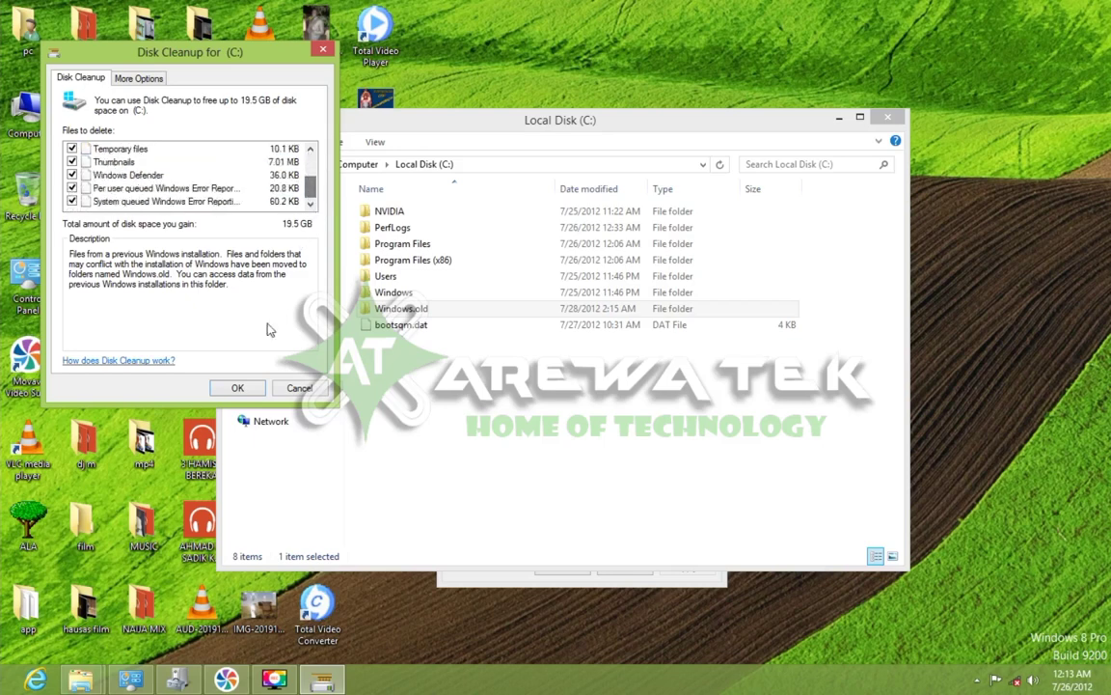
pyautogui.click(239, 387)
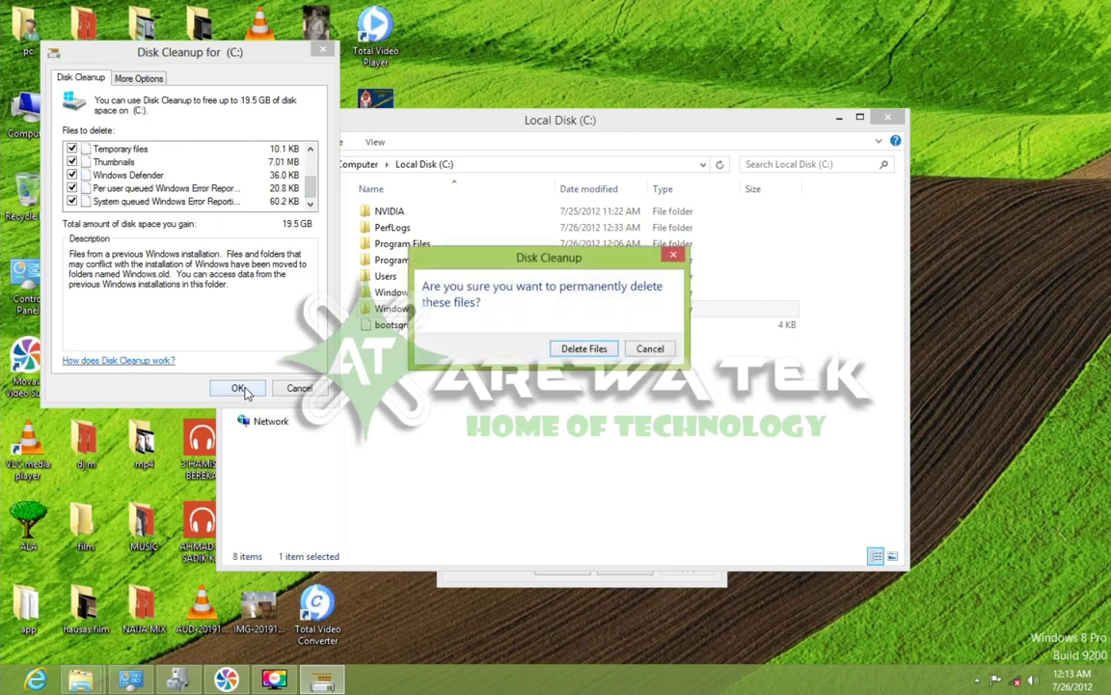
pyautogui.click(598, 349)
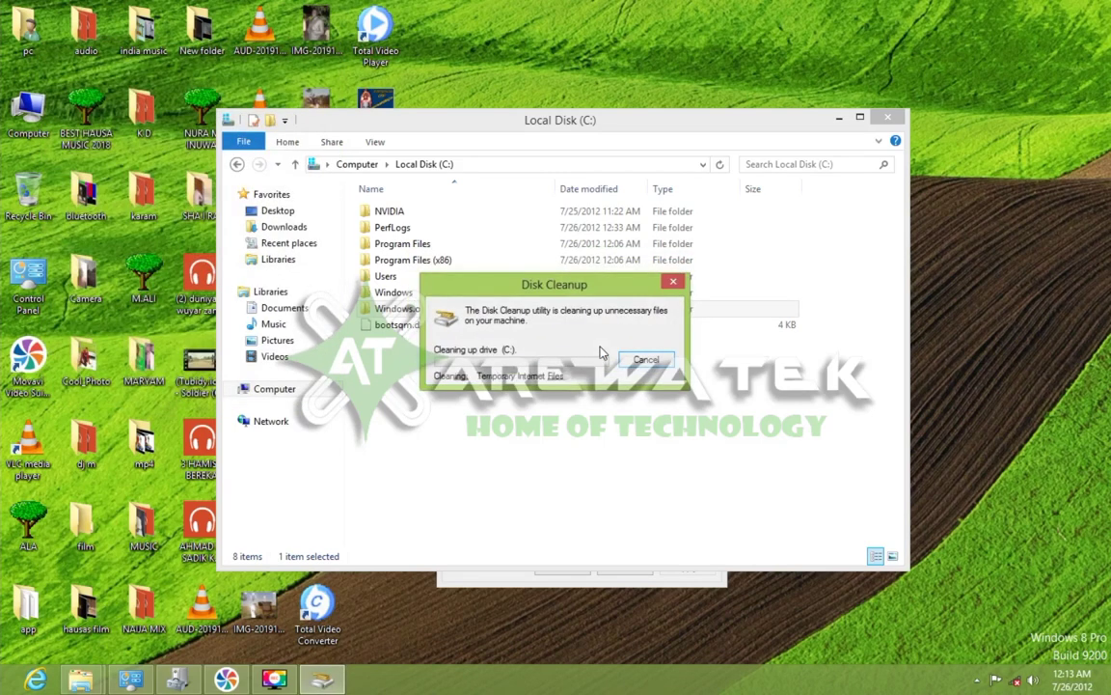